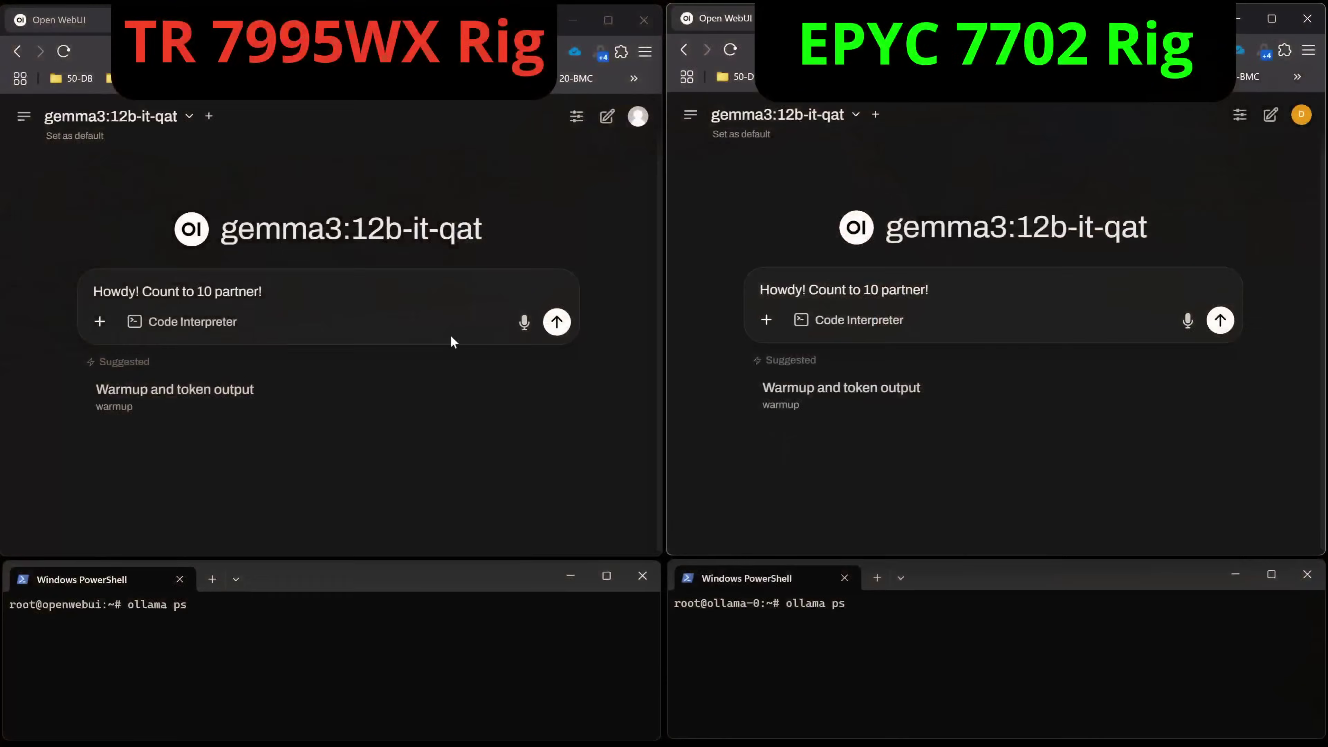
Send "Howdy! Count to 10 partner!" to gemma3:12b-it-qat on both rigs and view each response's generation statistics
left_click(556, 321)
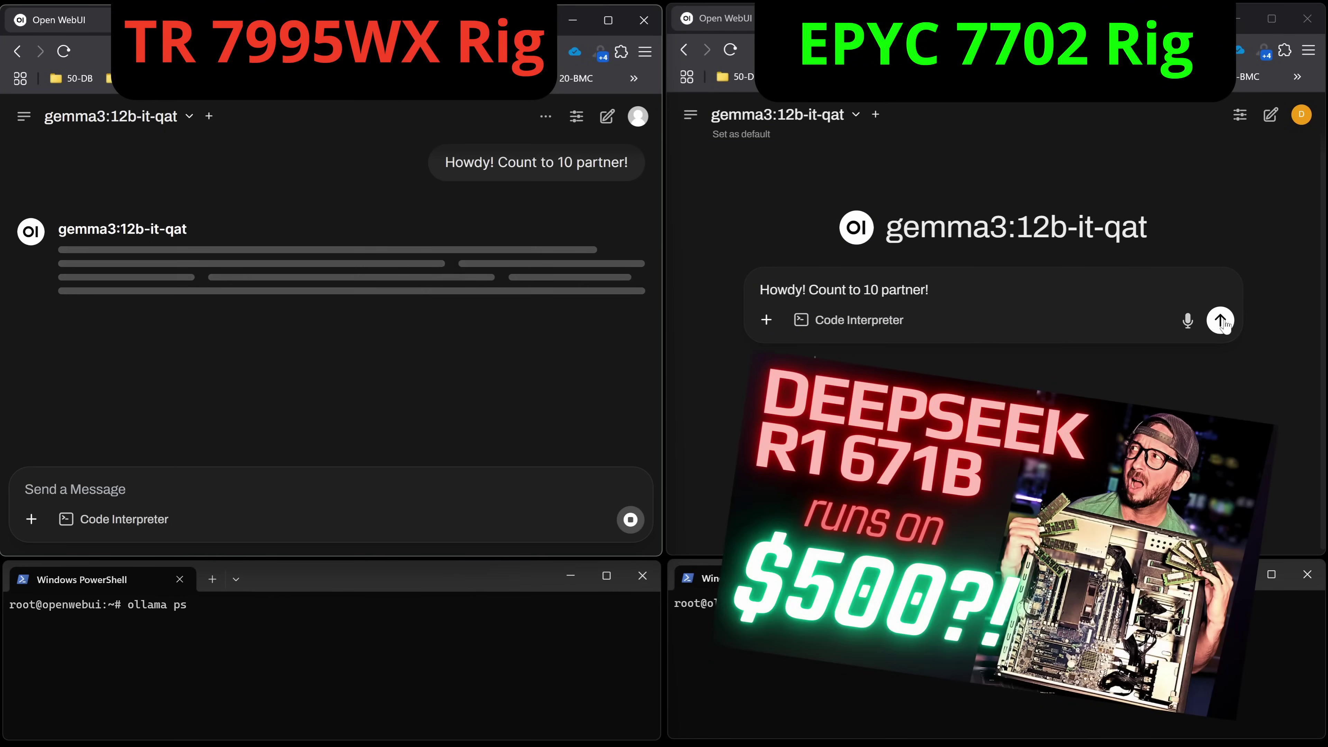
left_click(1220, 320)
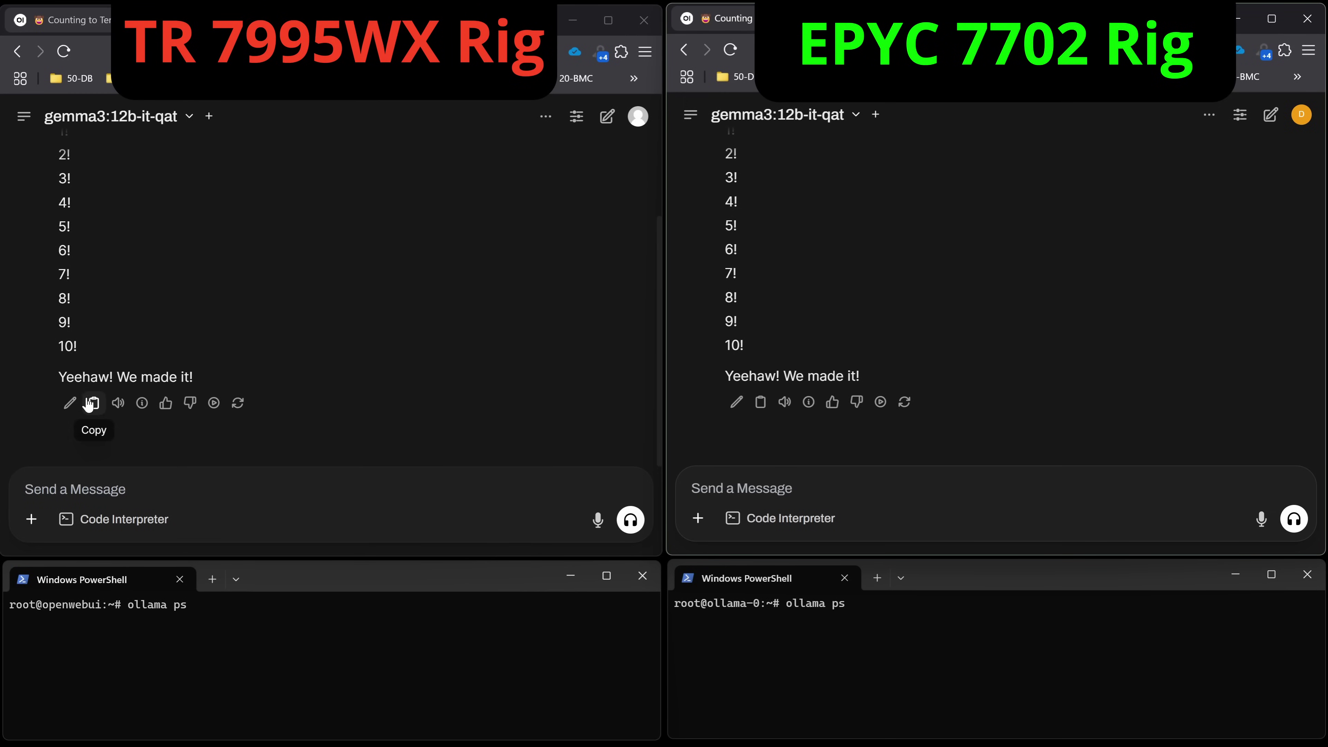
mouse_move(142, 406)
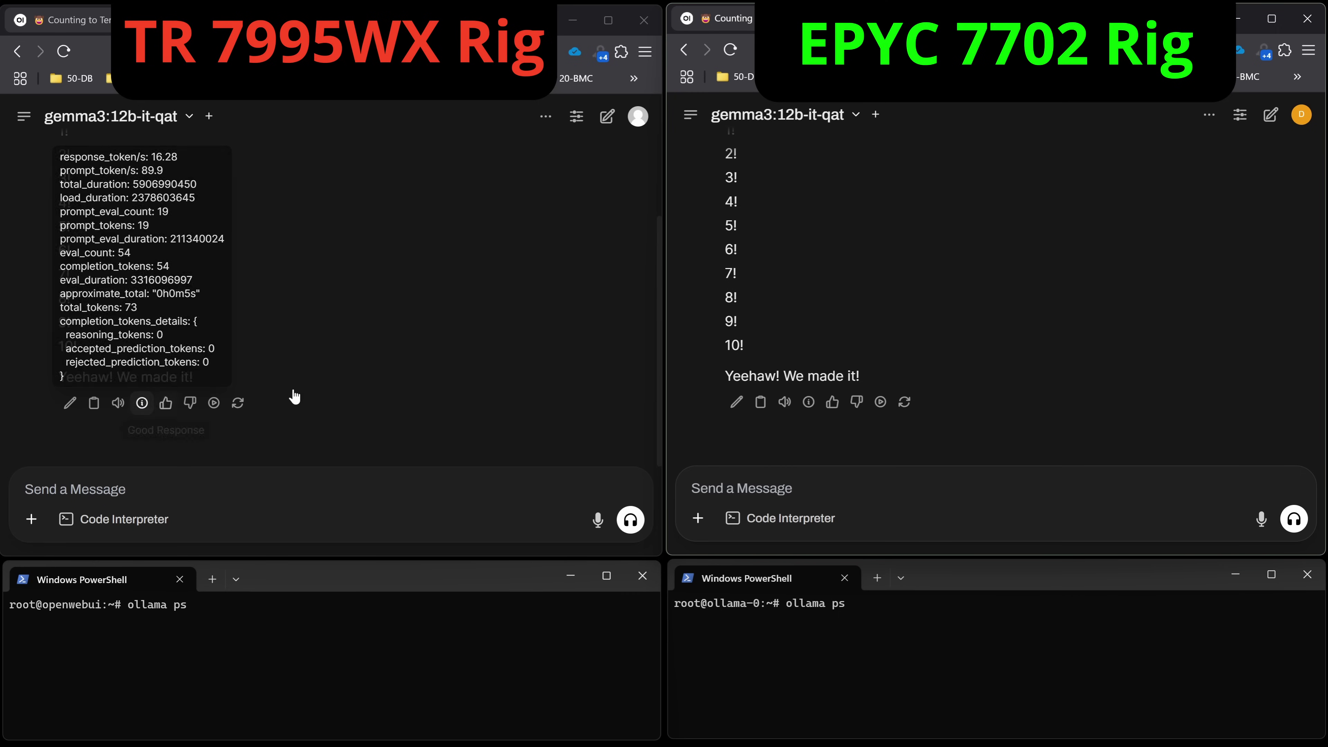
mouse_move(807, 410)
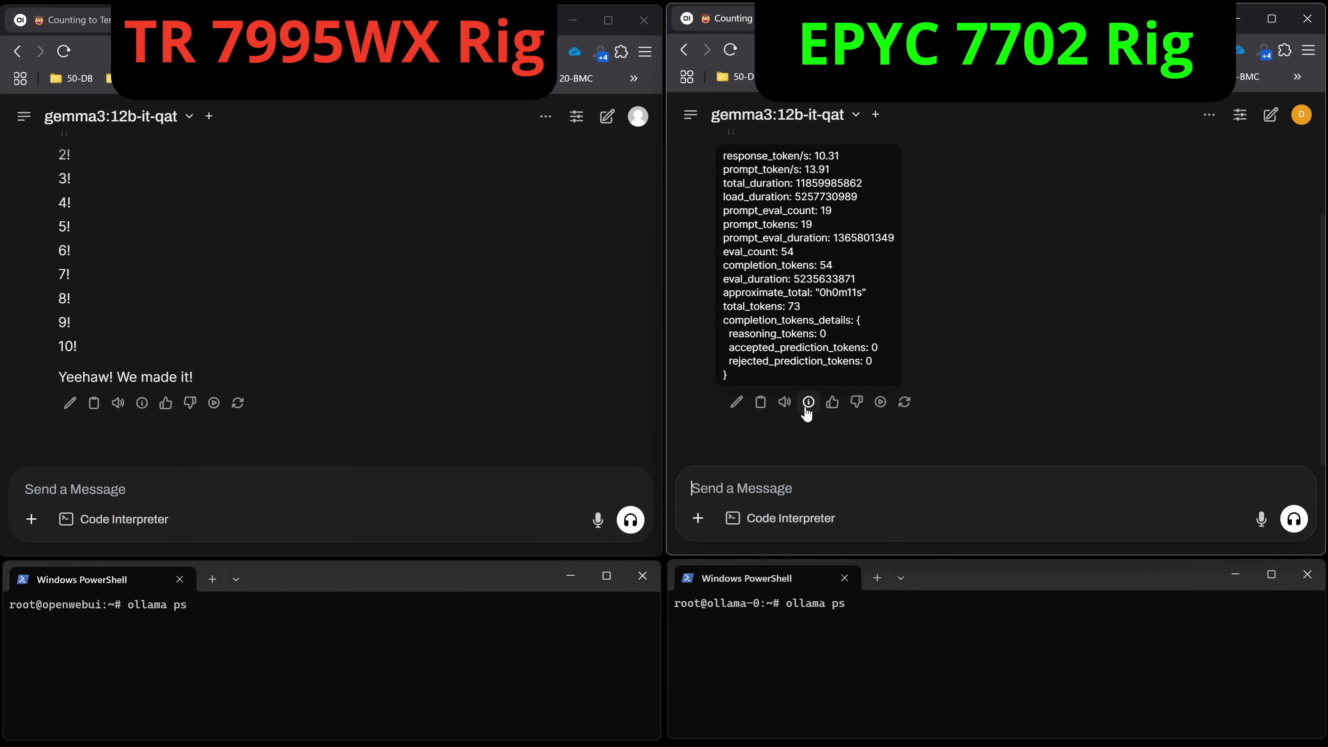
Run "ollama ps" in both rigs' terminals to check how gemma3:12b-it-qat is loaded
left_click(969, 622)
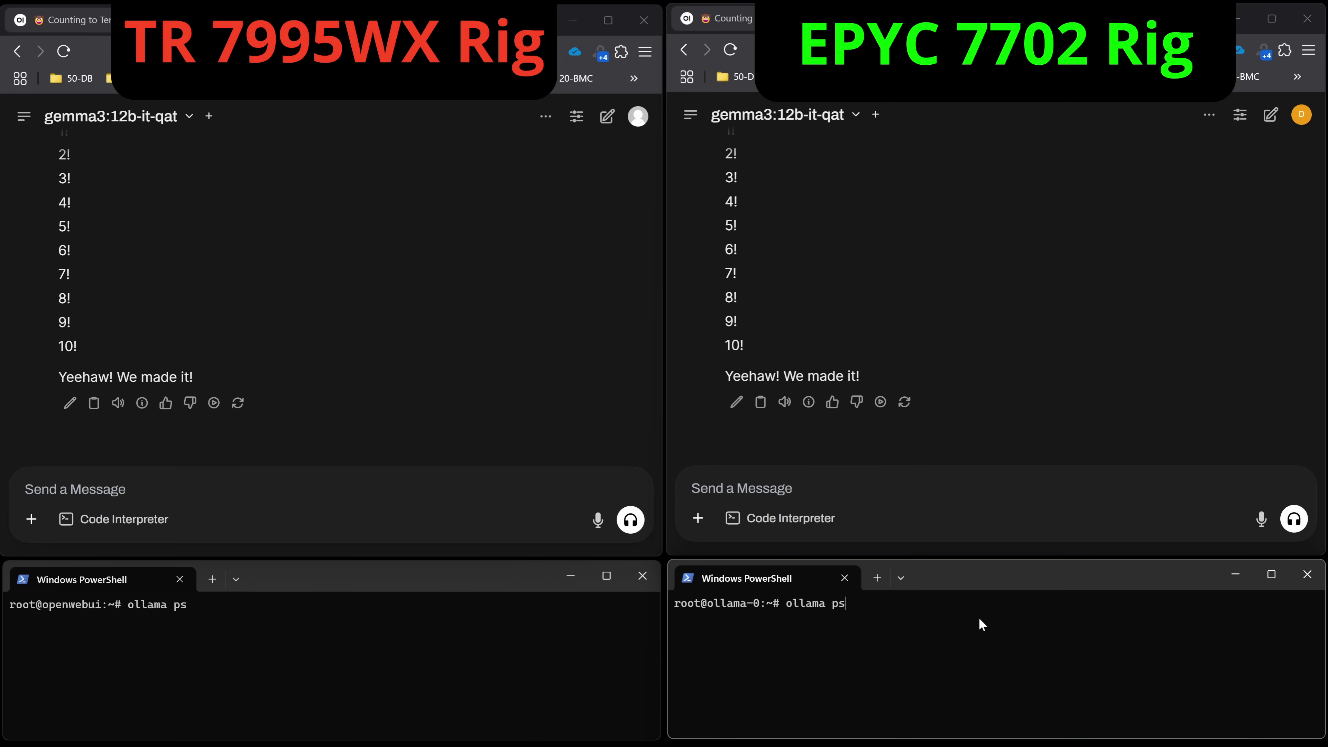
type("ollama ps")
key("Return")
left_click(494, 703)
key("Return")
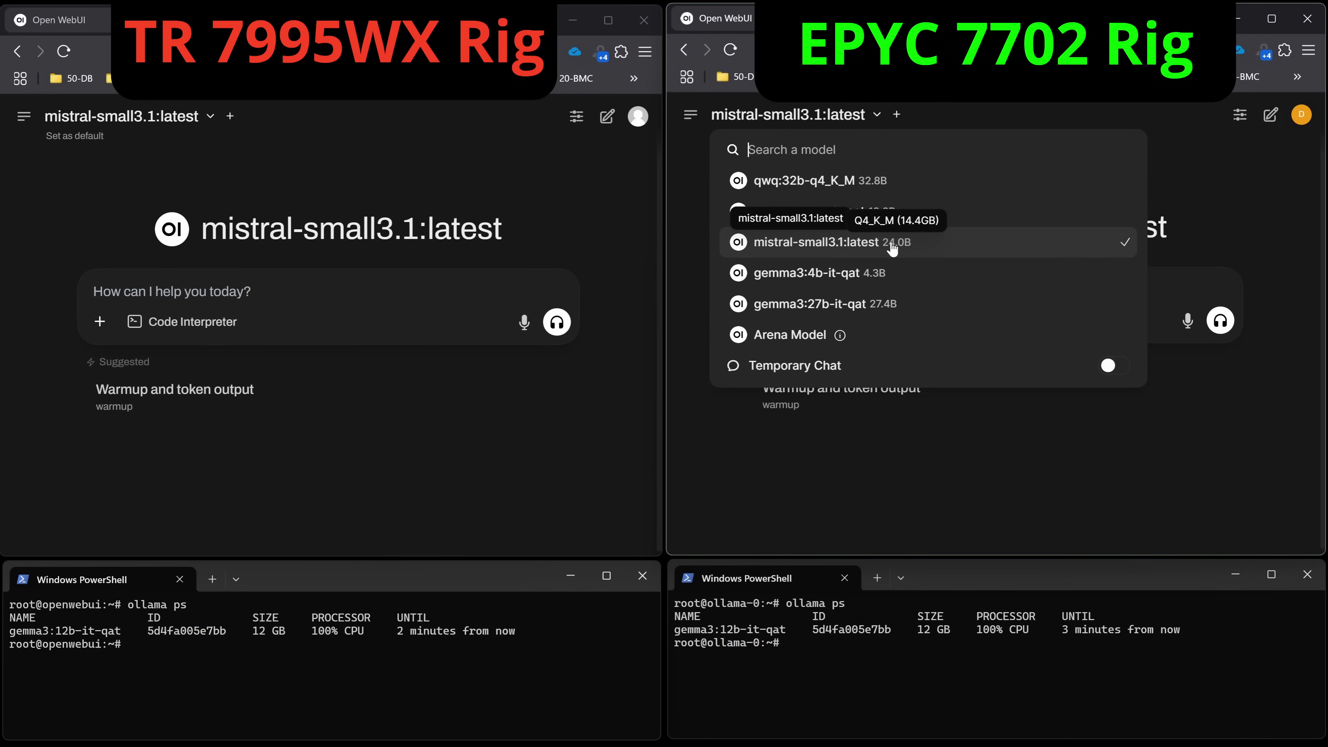
Send "Howdy! Count to 10 partner!" to mistral-small3.1:latest on both the TR 7995WX and EPYC 7702 rigs
left_click(875, 476)
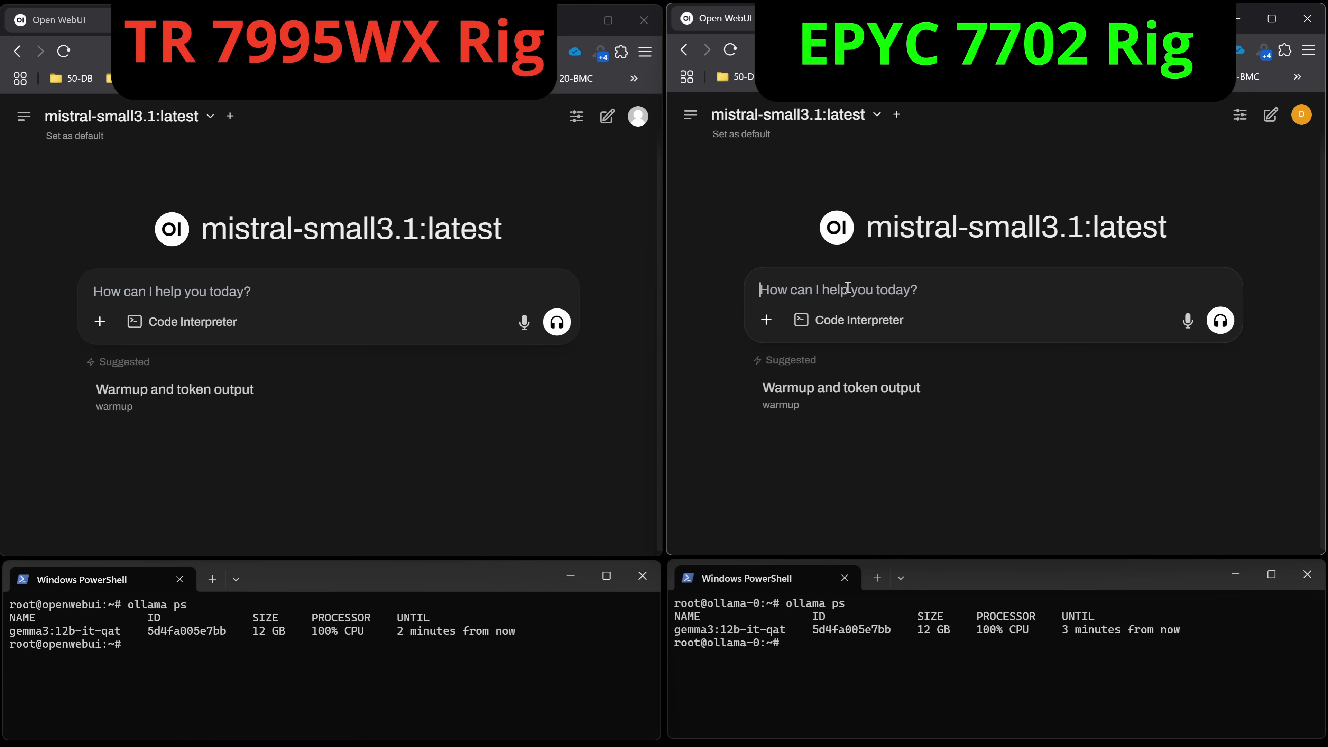
type("Howdy! Count to 10 partner!")
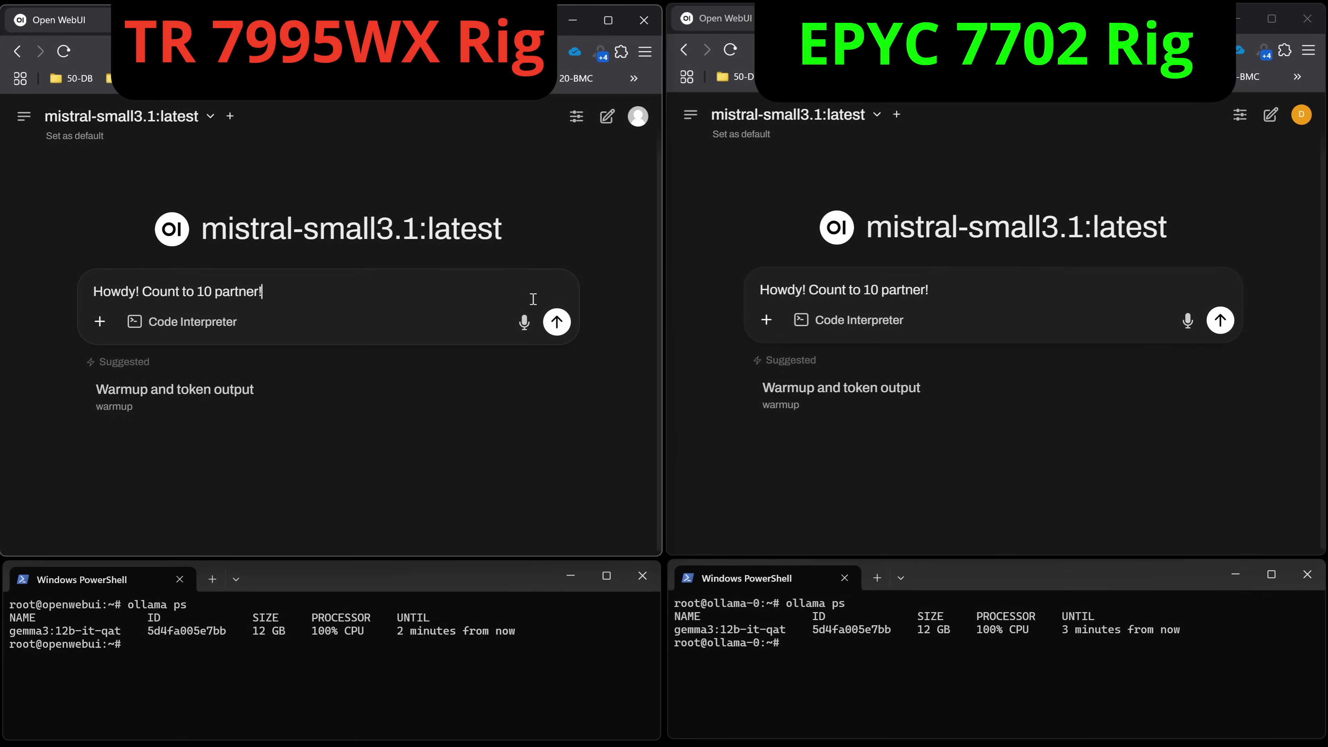
left_click(557, 321)
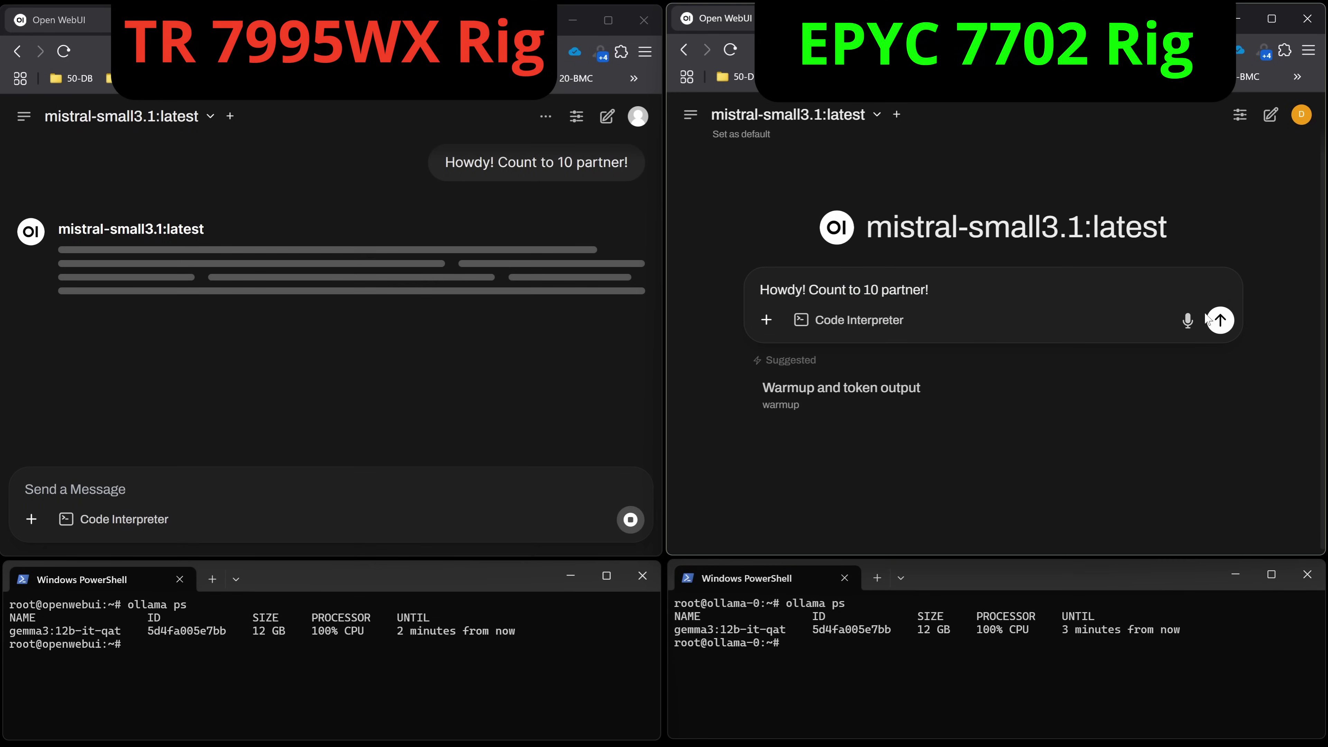
left_click(1220, 319)
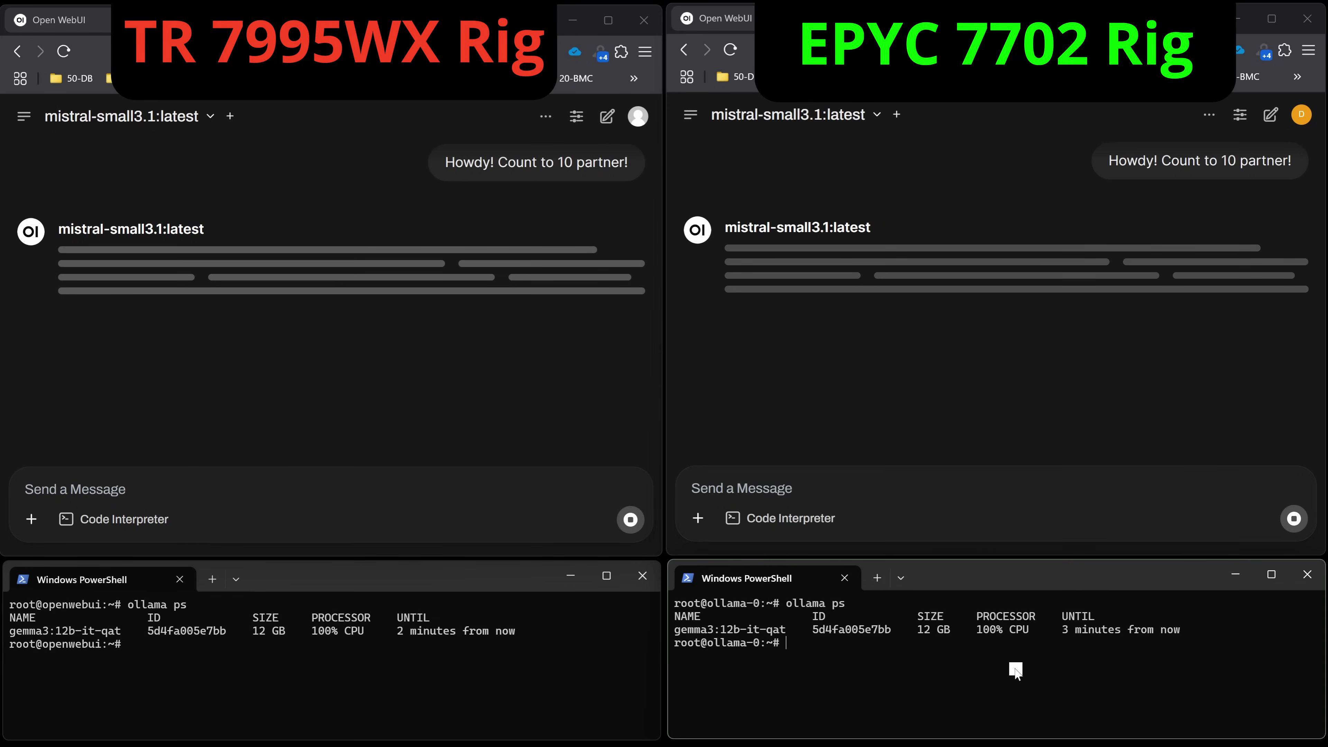
Rerun "ollama ps" on the EPYC and TR rigs for mistral-small3.1:latest, and view the TR response's generation statistics
key("Up")
key("Return")
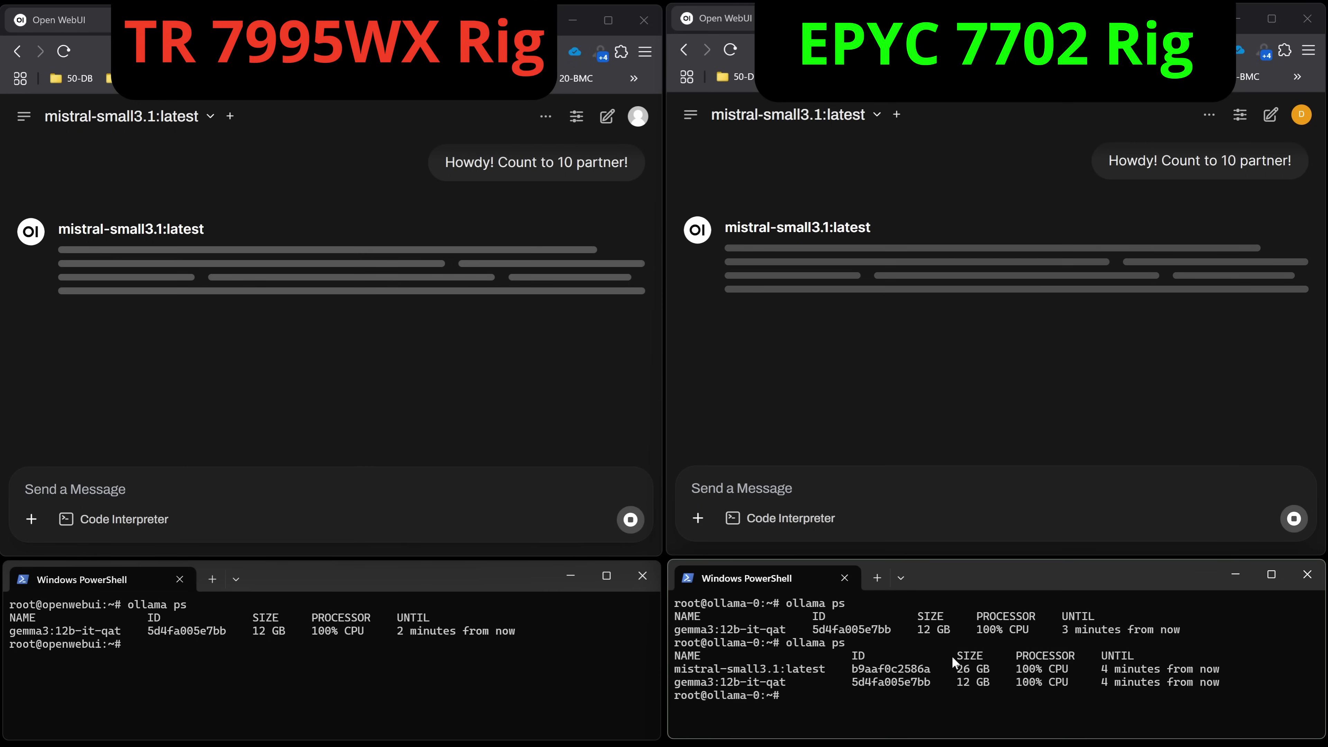
left_click(628, 725)
key("Up")
key("Return")
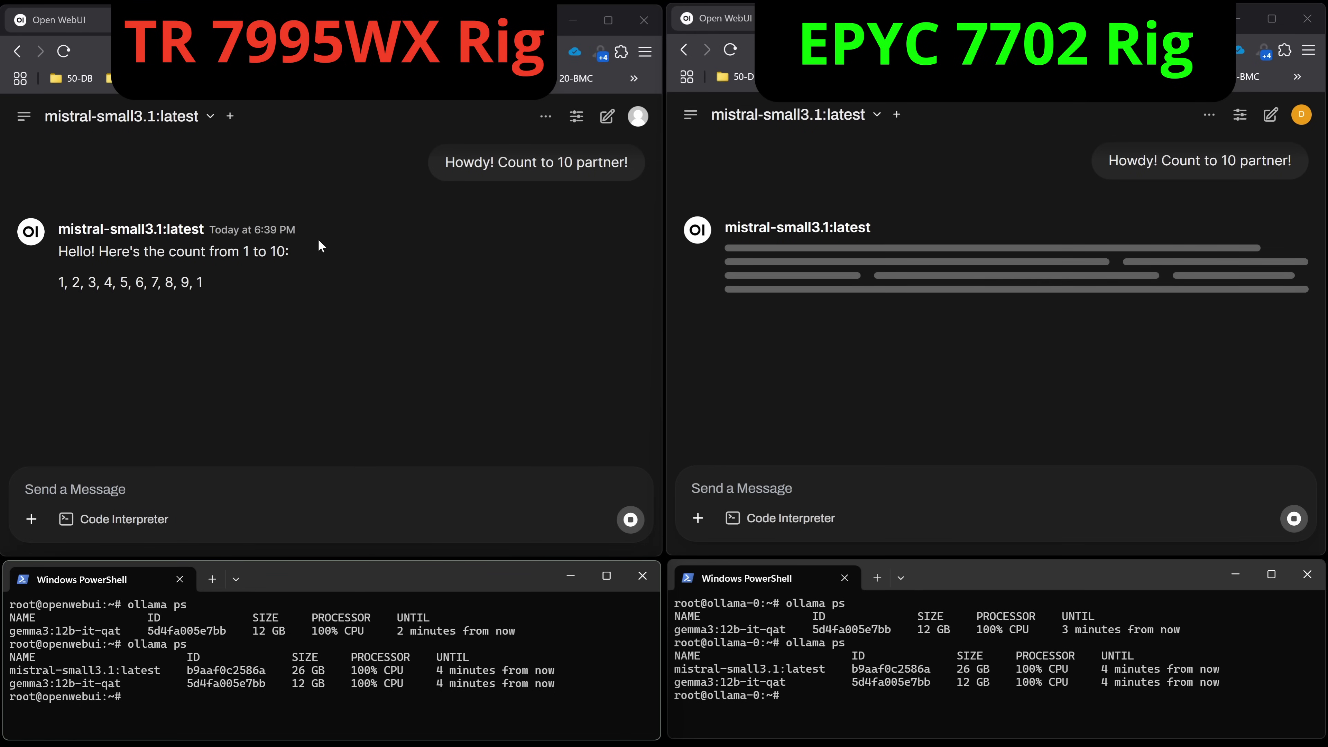
mouse_move(140, 310)
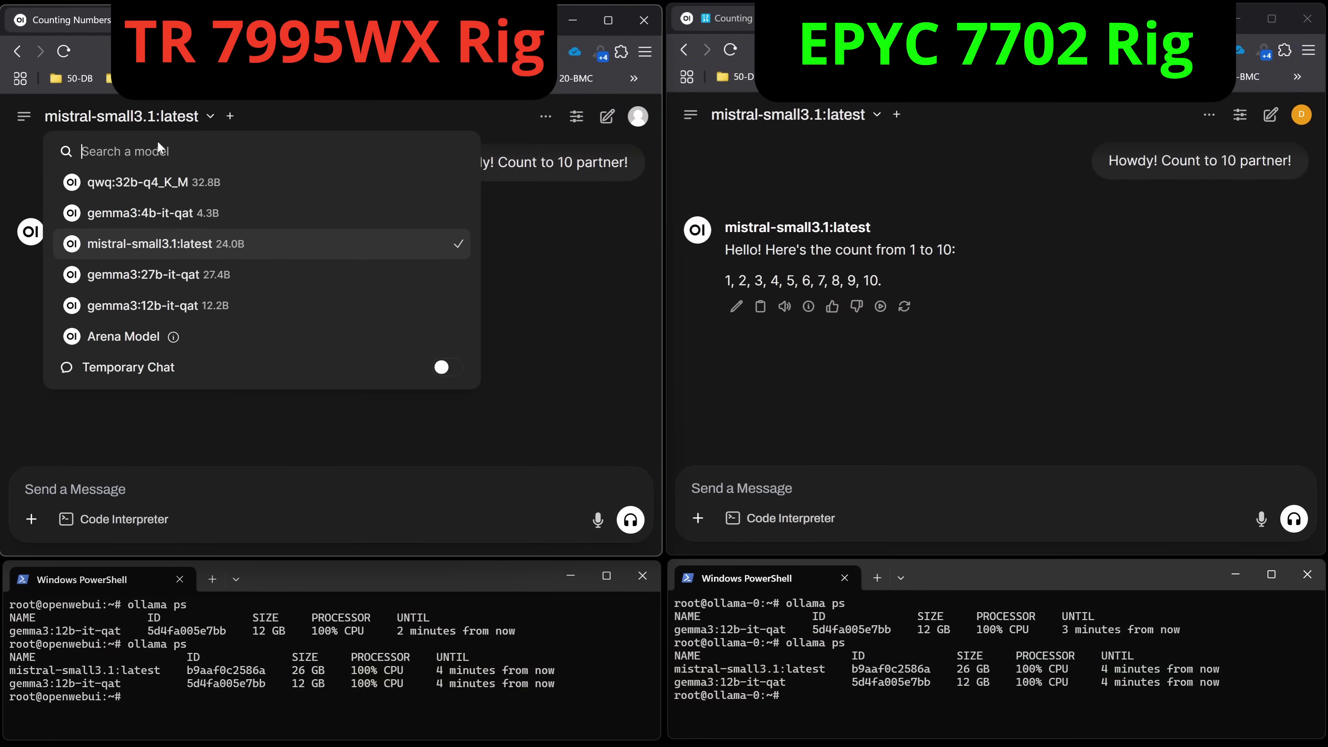
Switch the model of the current chat to gemma3:4b-it-qat on both rigs
left_click(131, 209)
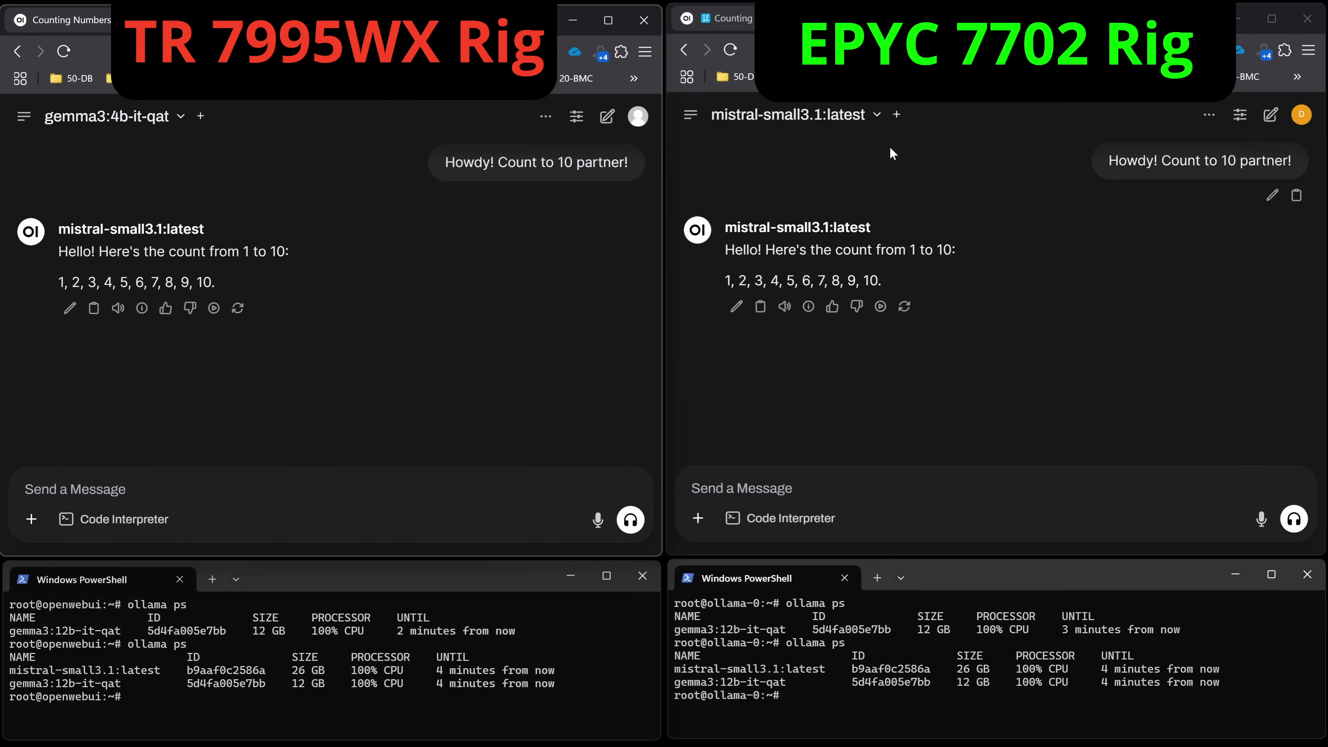
left_click(878, 119)
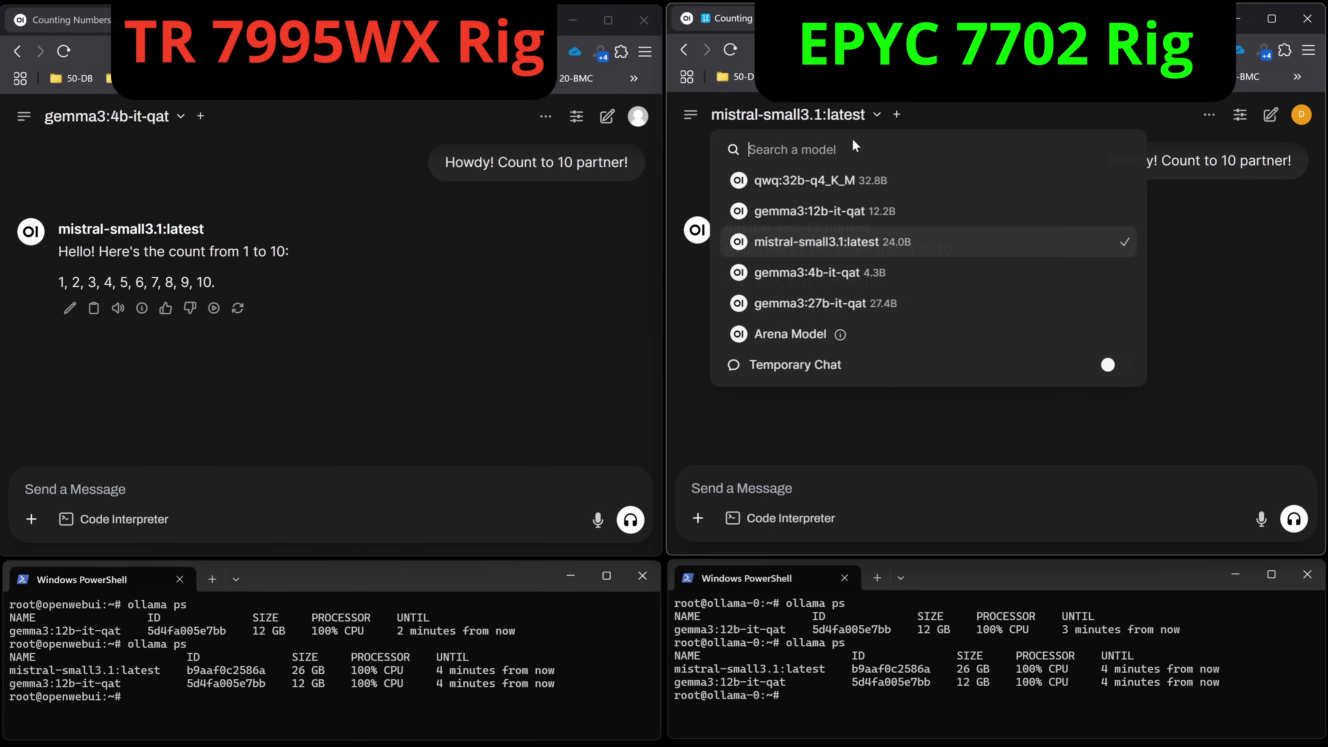
left_click(839, 187)
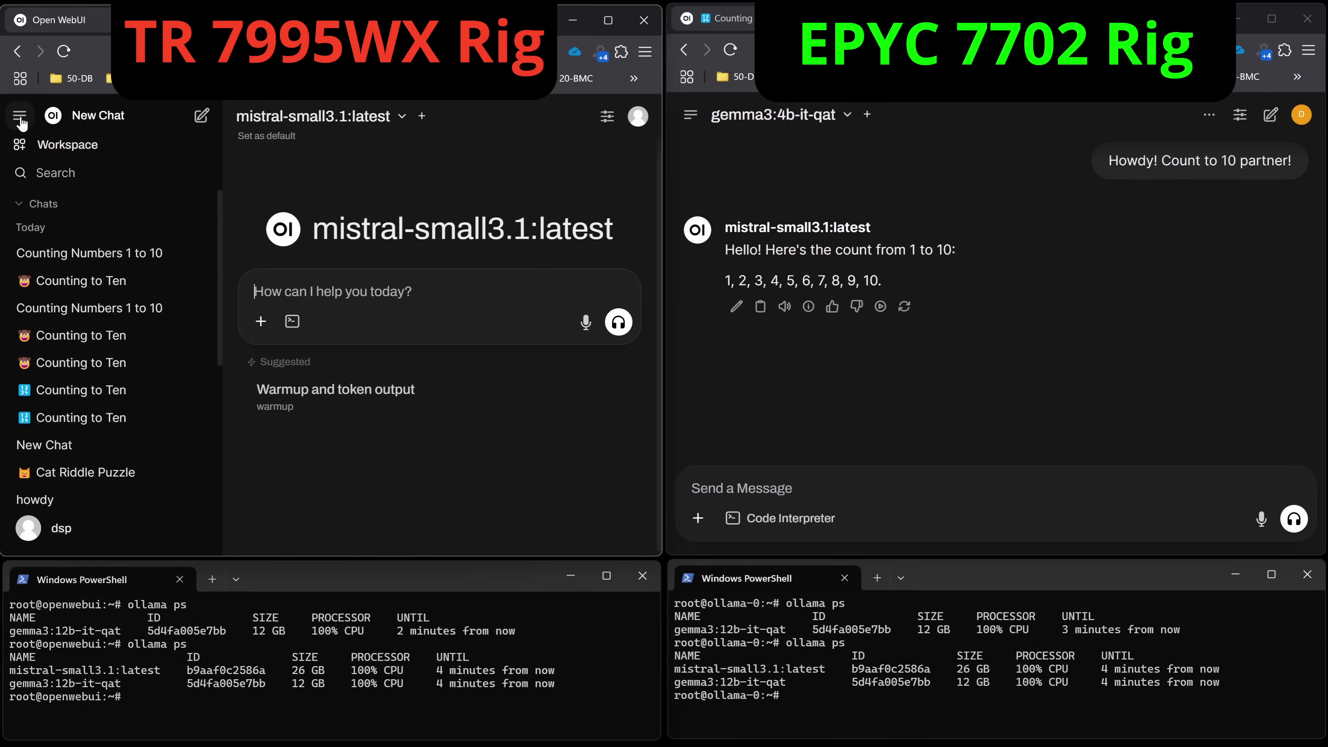
Select gemma3:4b-it-qat as the model for the new chat on the TR 7995WX rig
left_click(24, 116)
left_click(208, 116)
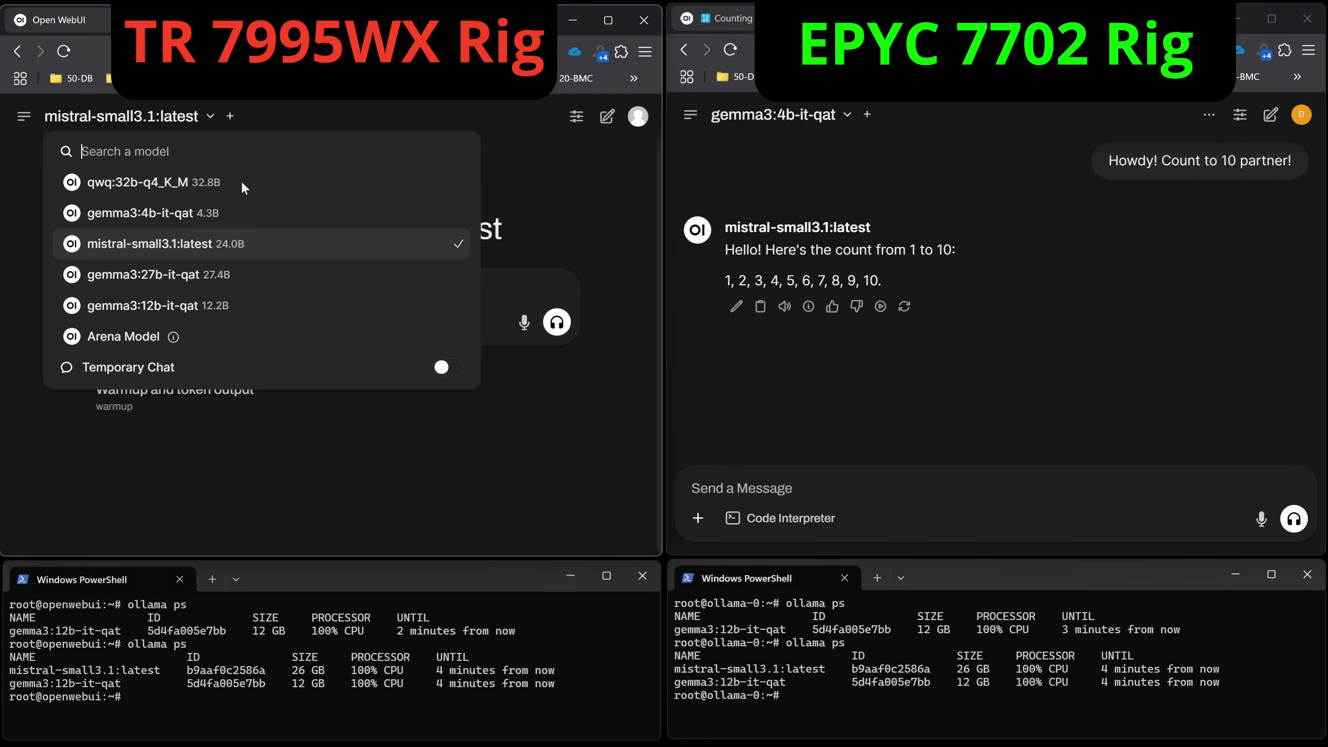
left_click(204, 214)
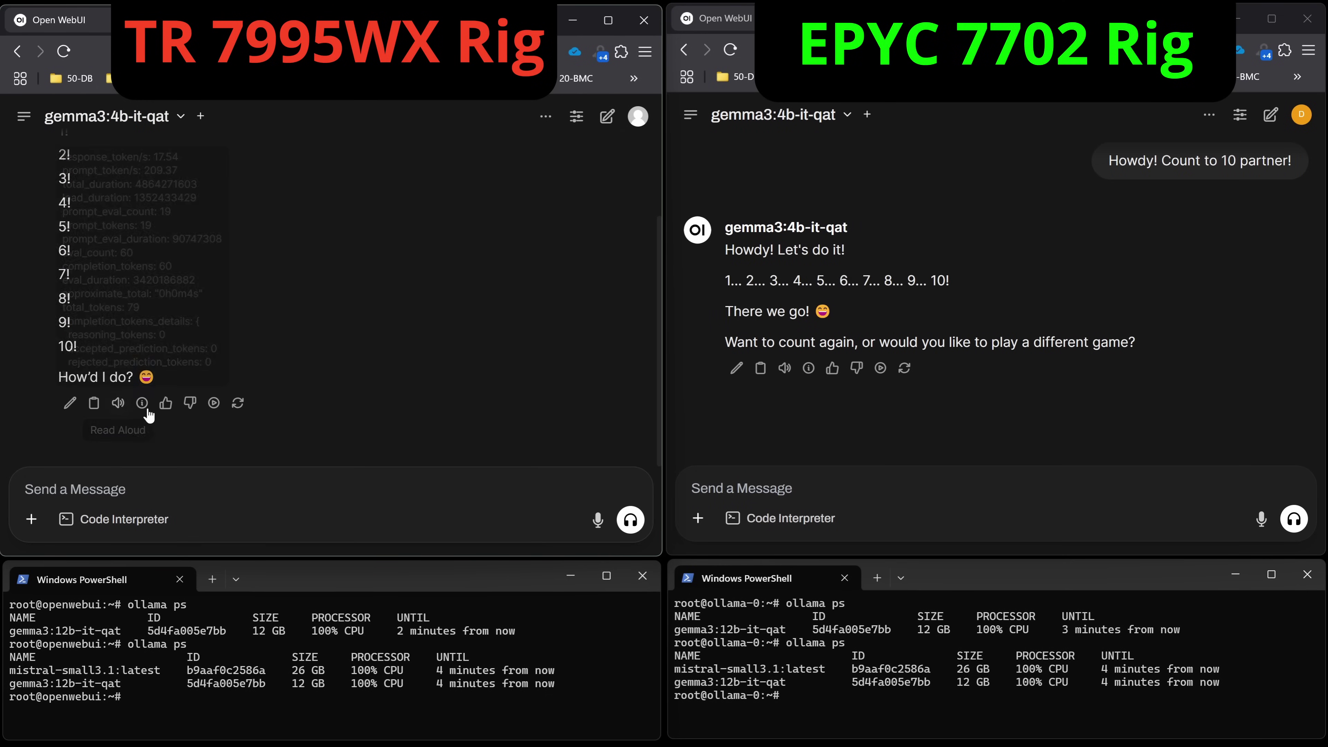
Compare the generation statistics of the gemma3:4b-it-qat responses on both rigs
mouse_move(142, 404)
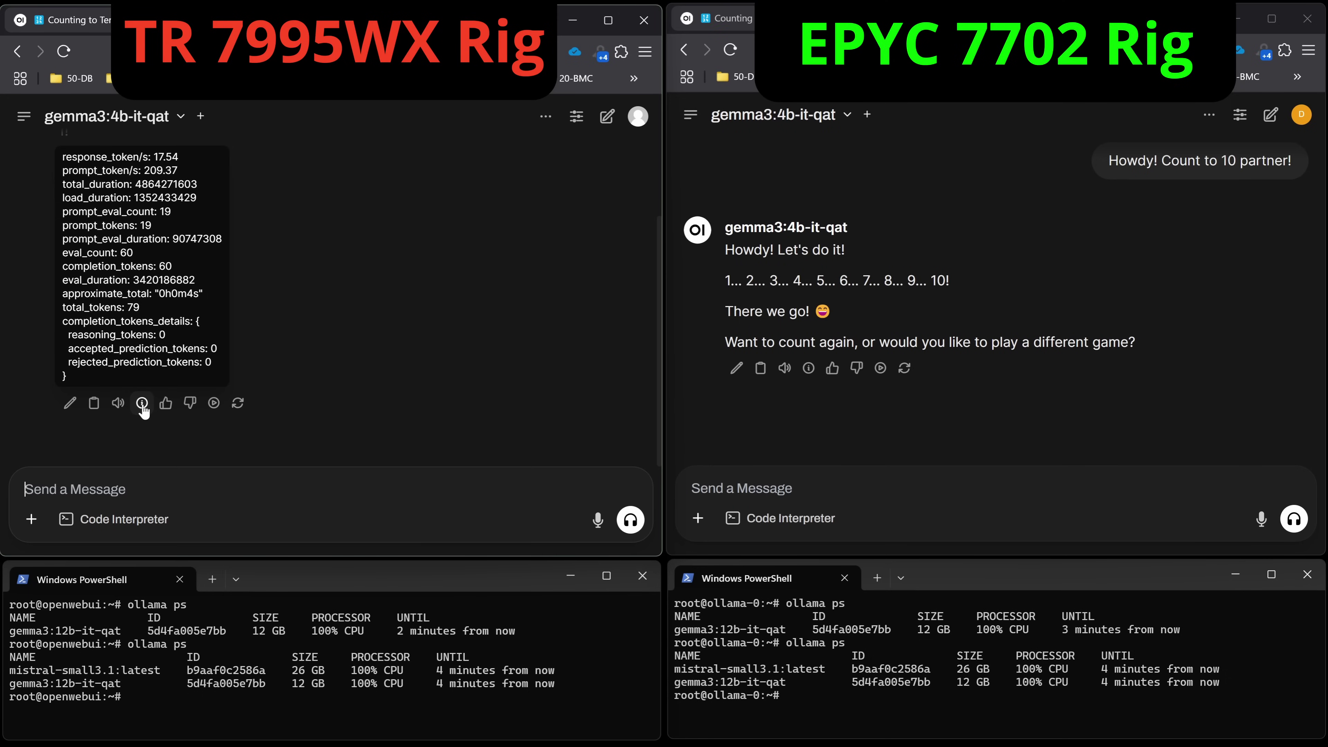
mouse_move(809, 369)
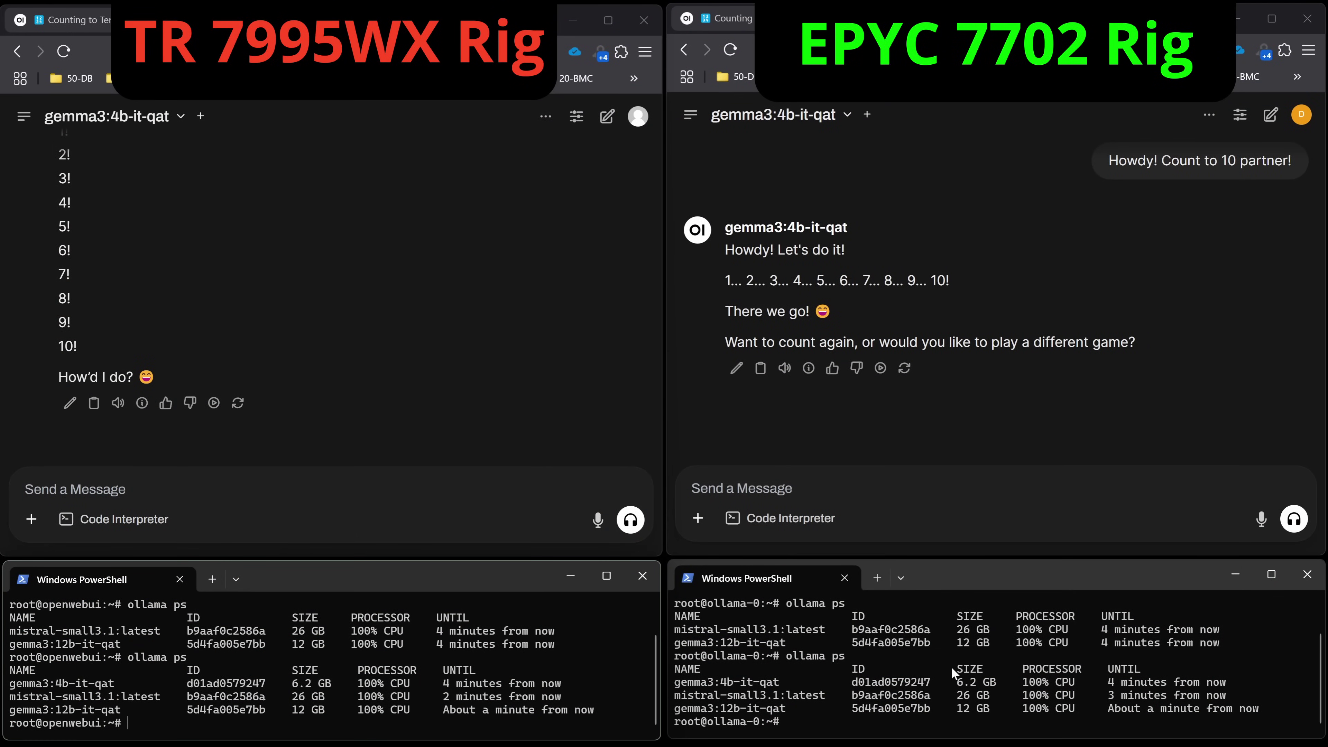
Select qwq:32b-q4_K_M and send "Howdy! Count to 10 partner!" in a new chat on each rig
left_click(181, 115)
left_click(209, 180)
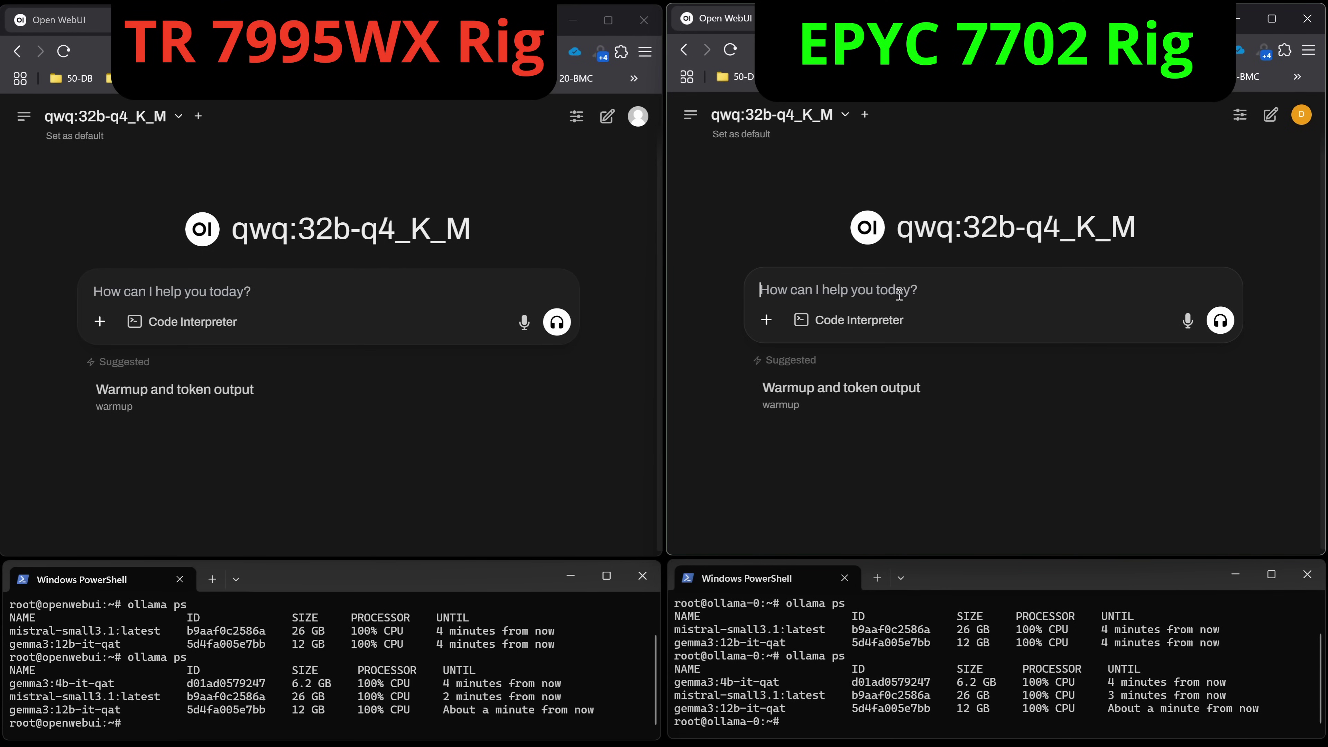
type("Howdy! Count to 10 partner!")
left_click(513, 308)
type("Howdy! Count to 10 partner!")
left_click(569, 318)
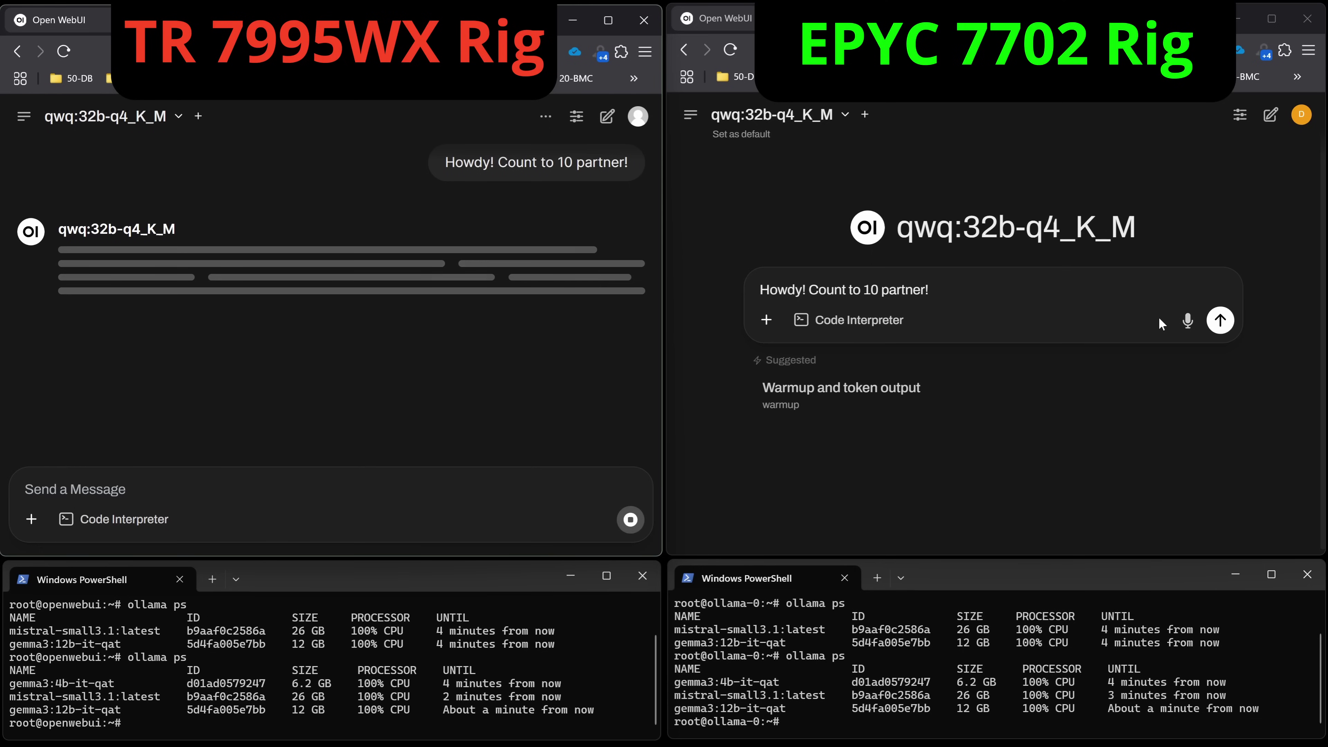
left_click(1215, 320)
left_click(1216, 321)
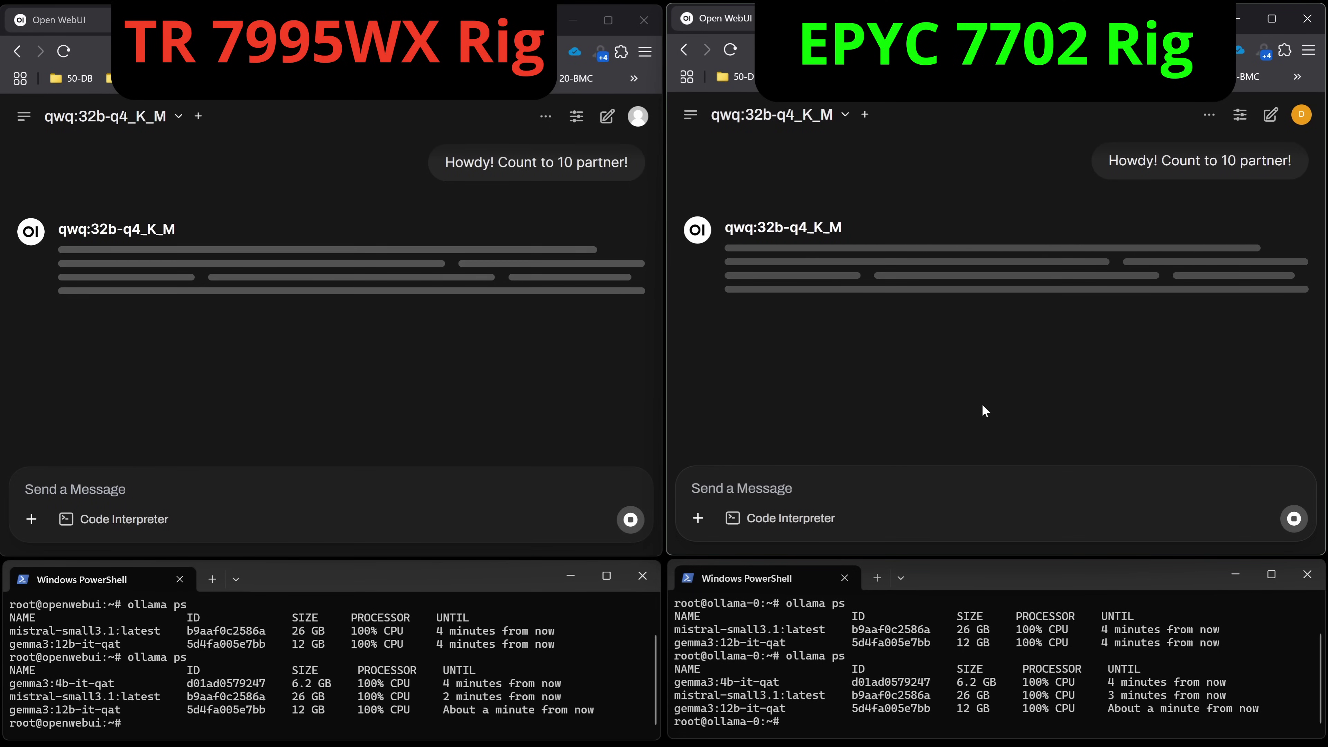
List the loaded models with "ollama ps" on both rigs while qwq:32b-q4_K_M is responding
left_click(840, 681)
key("Up")
key("Return")
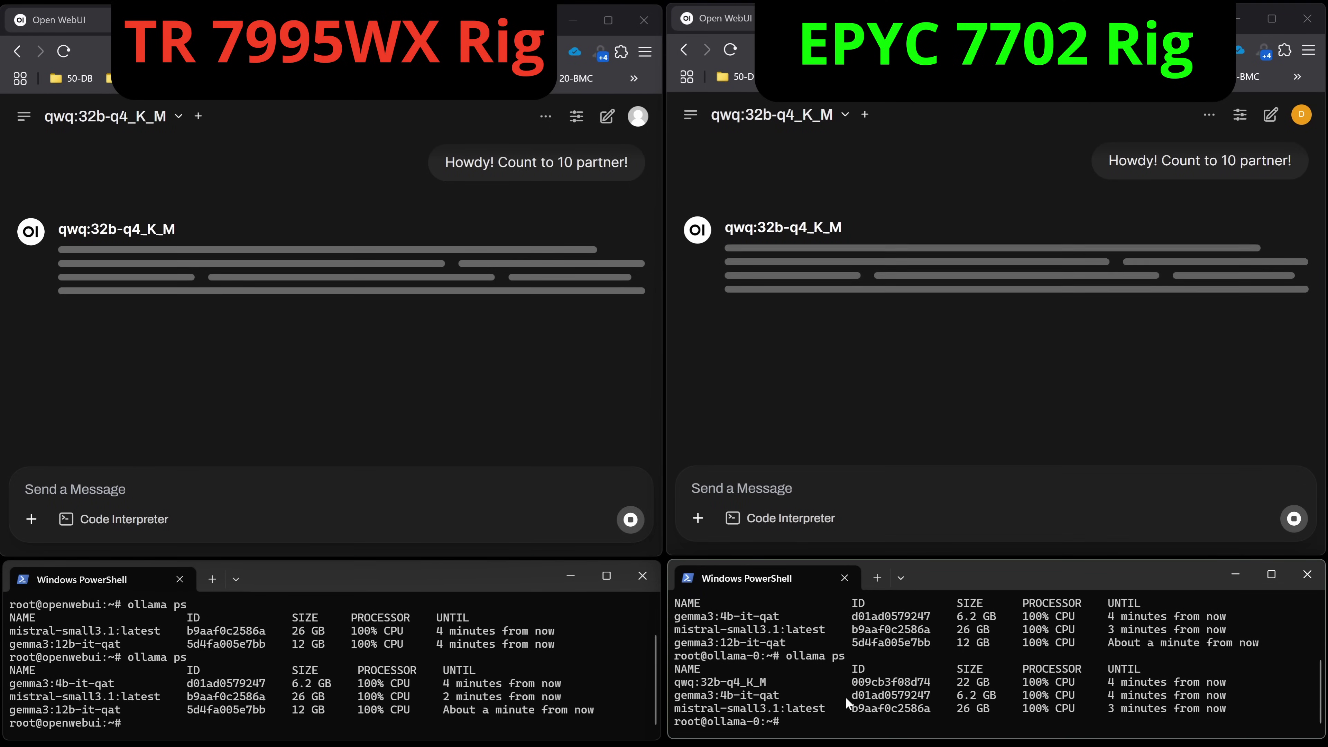
left_click(533, 696)
key("Up")
key("Return")
key("Up")
key("Return")
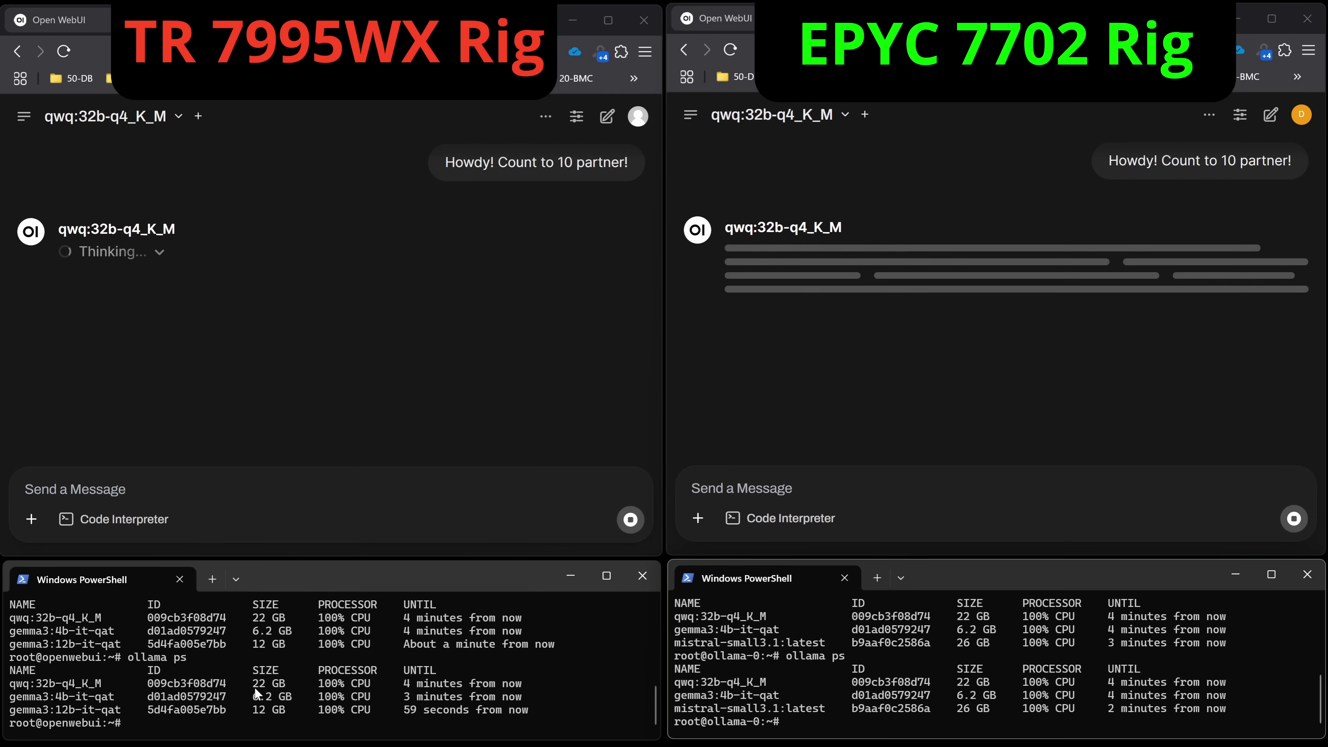
Expand the qwq:32b-q4_K_M thinking section on both rigs and view the TR response's generation statistics
left_click(160, 252)
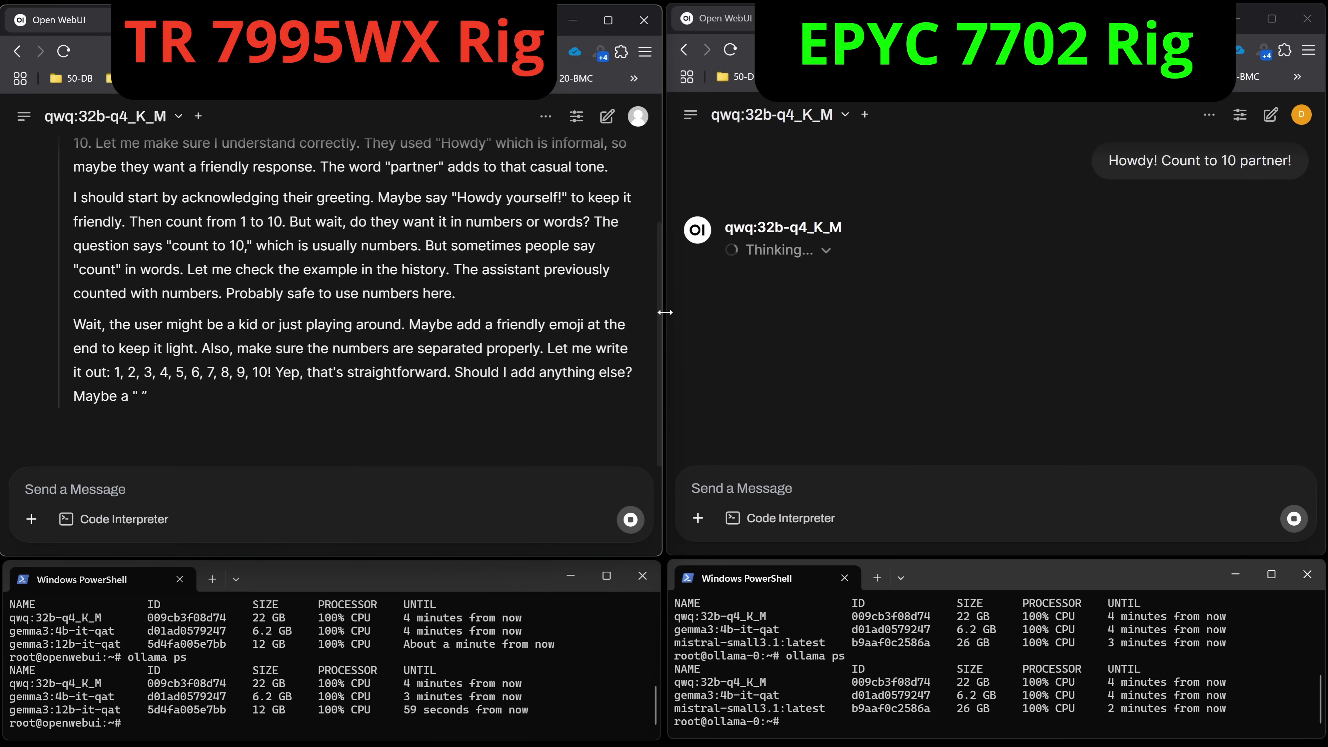
left_click(826, 250)
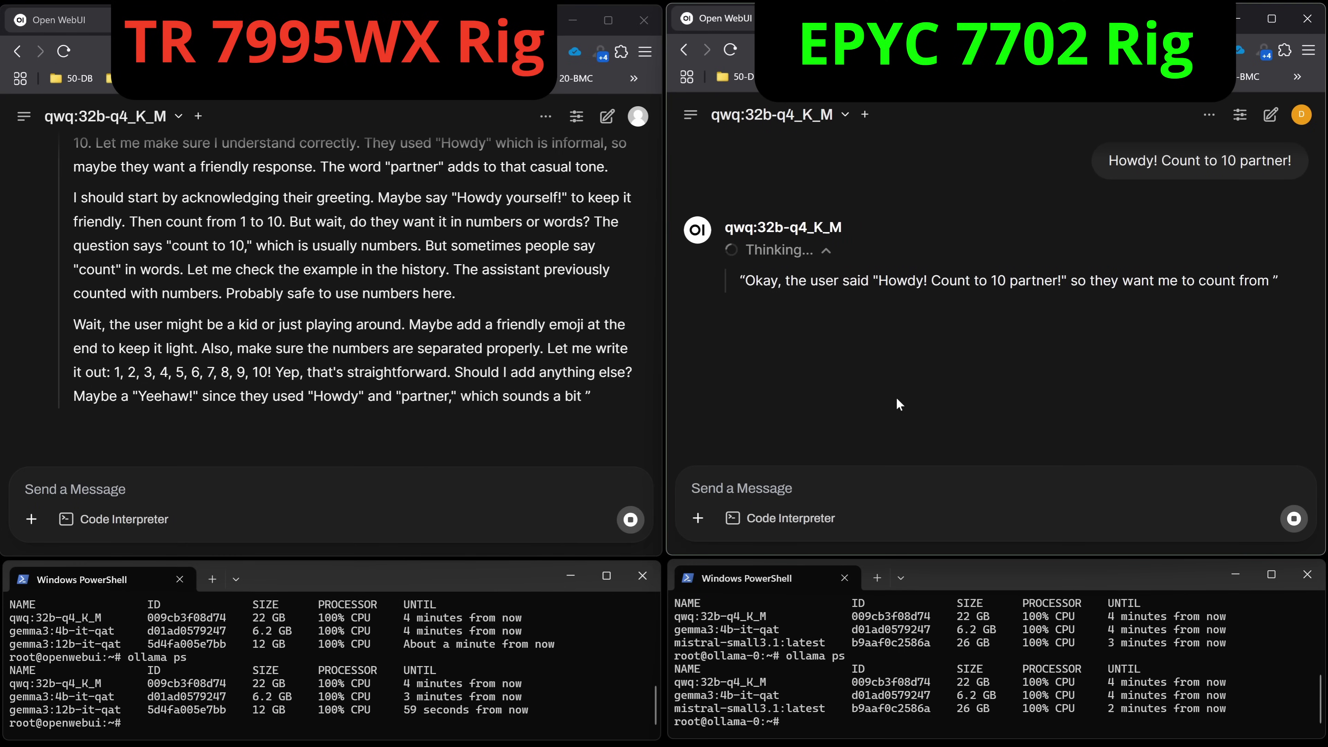
mouse_move(134, 410)
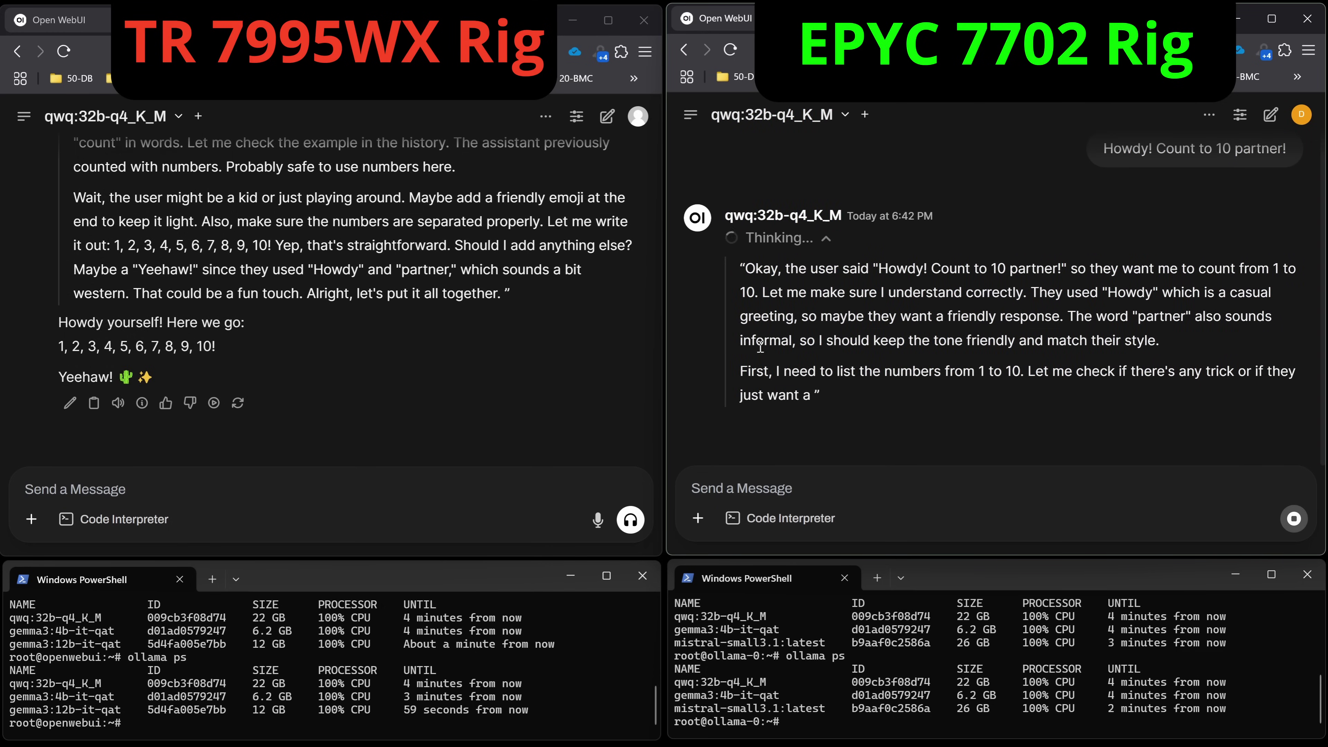
Start a new chat with gemma3:27b-it-qat on each rig and send "Howdy! Count to 10 partner!"
left_click(23, 117)
left_click(89, 113)
left_click(223, 180)
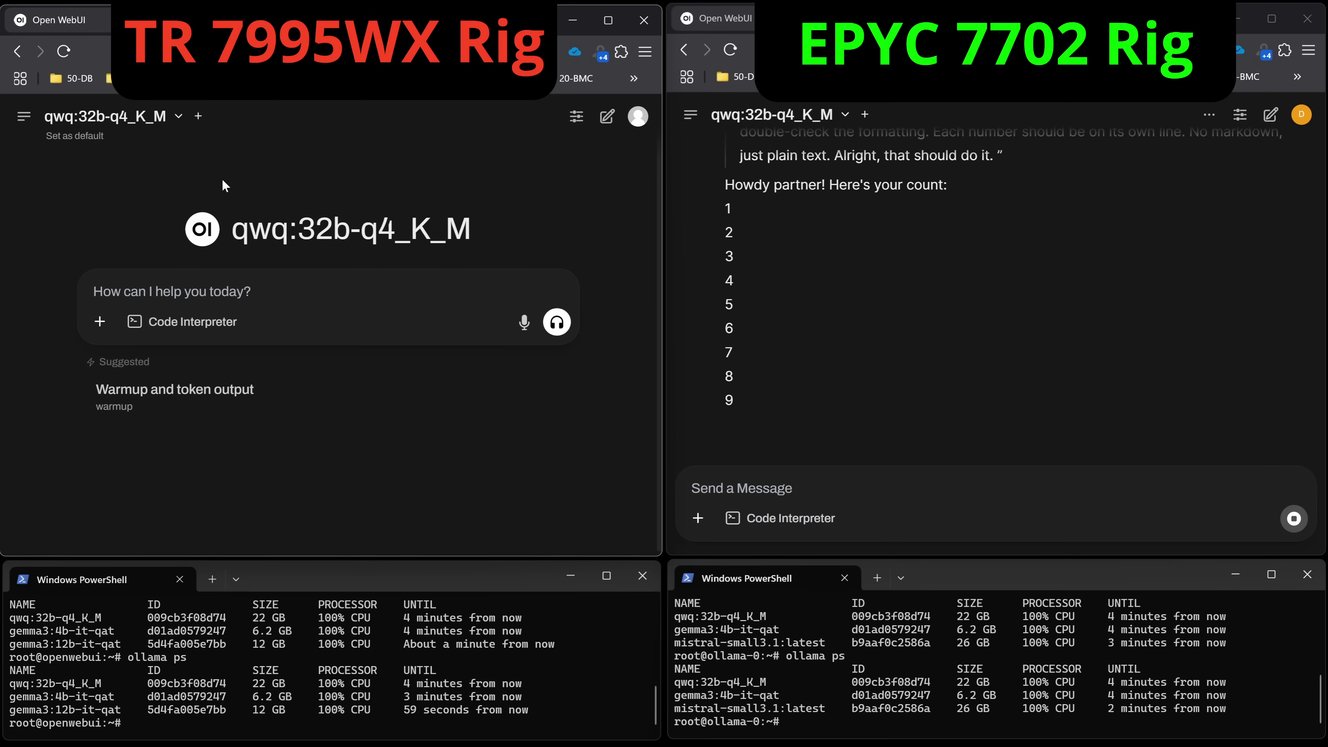
left_click(157, 118)
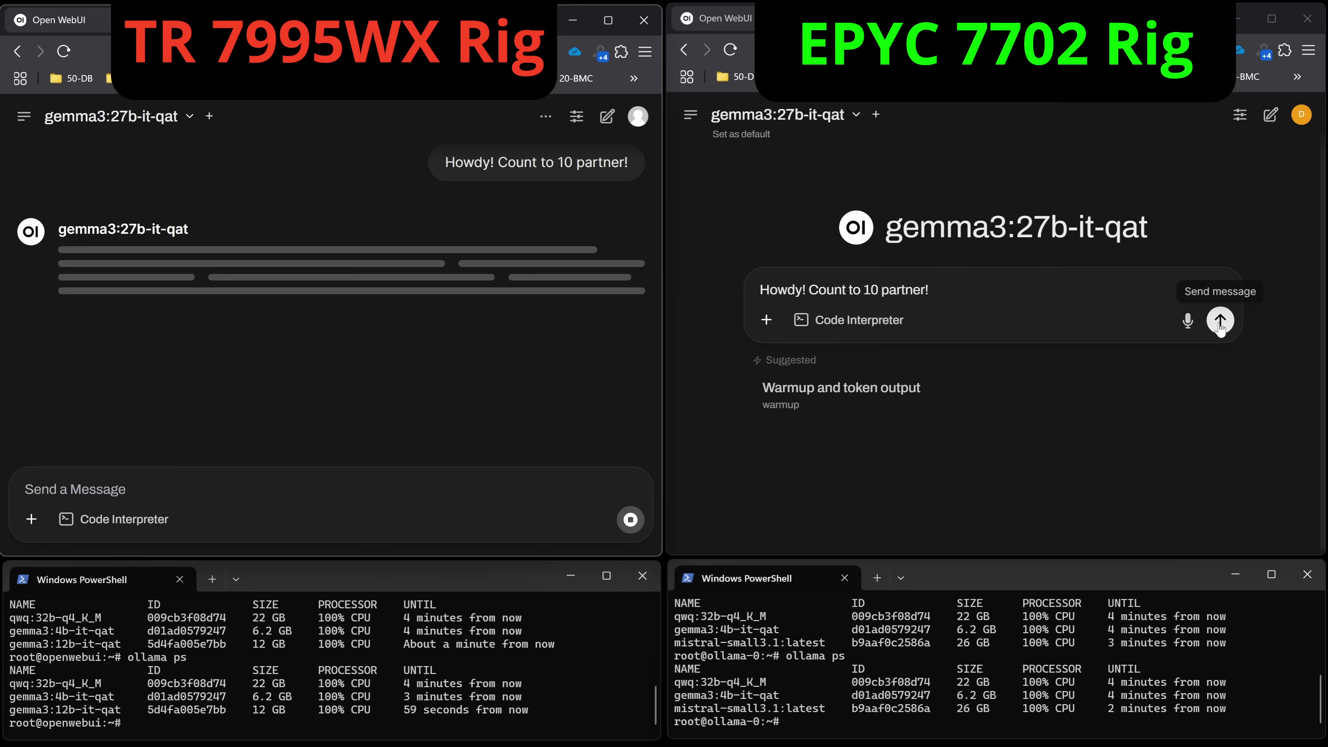
left_click(1224, 322)
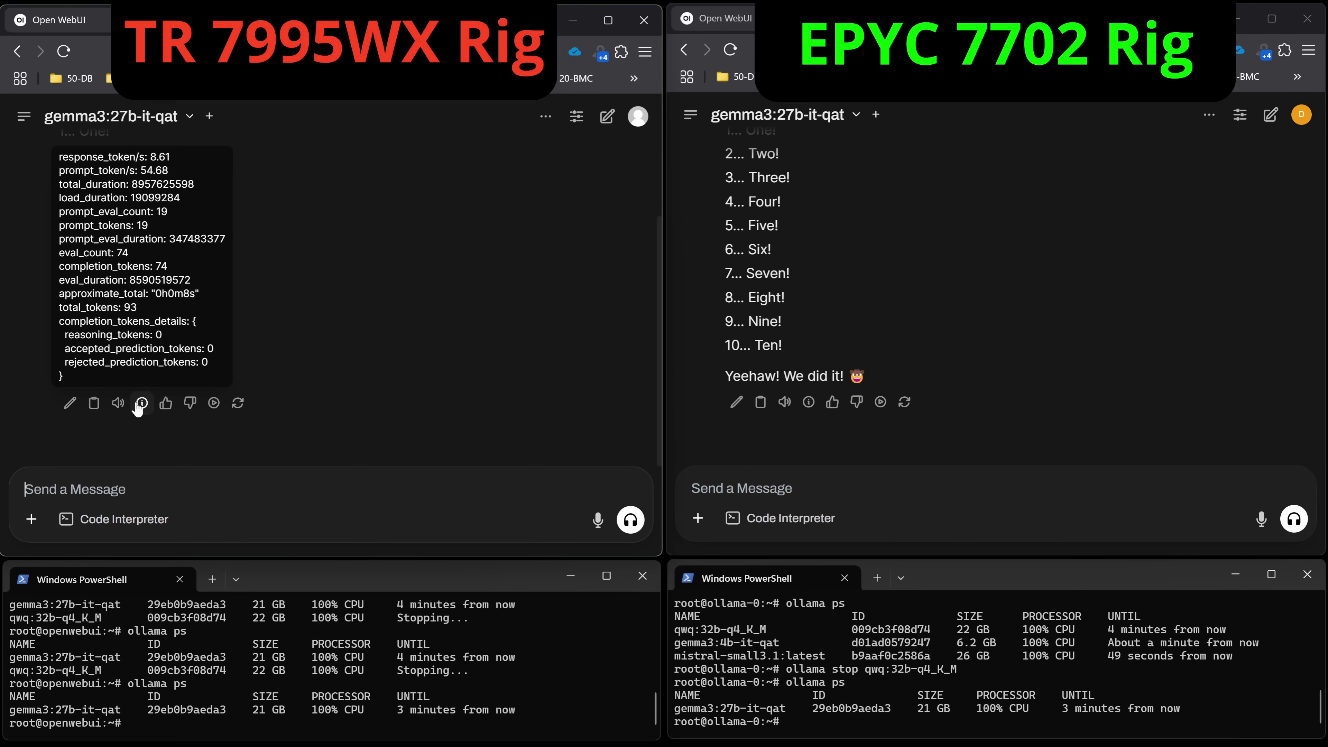
Compare the generation statistics of the gemma3:27b-it-qat responses on both rigs
mouse_move(816, 407)
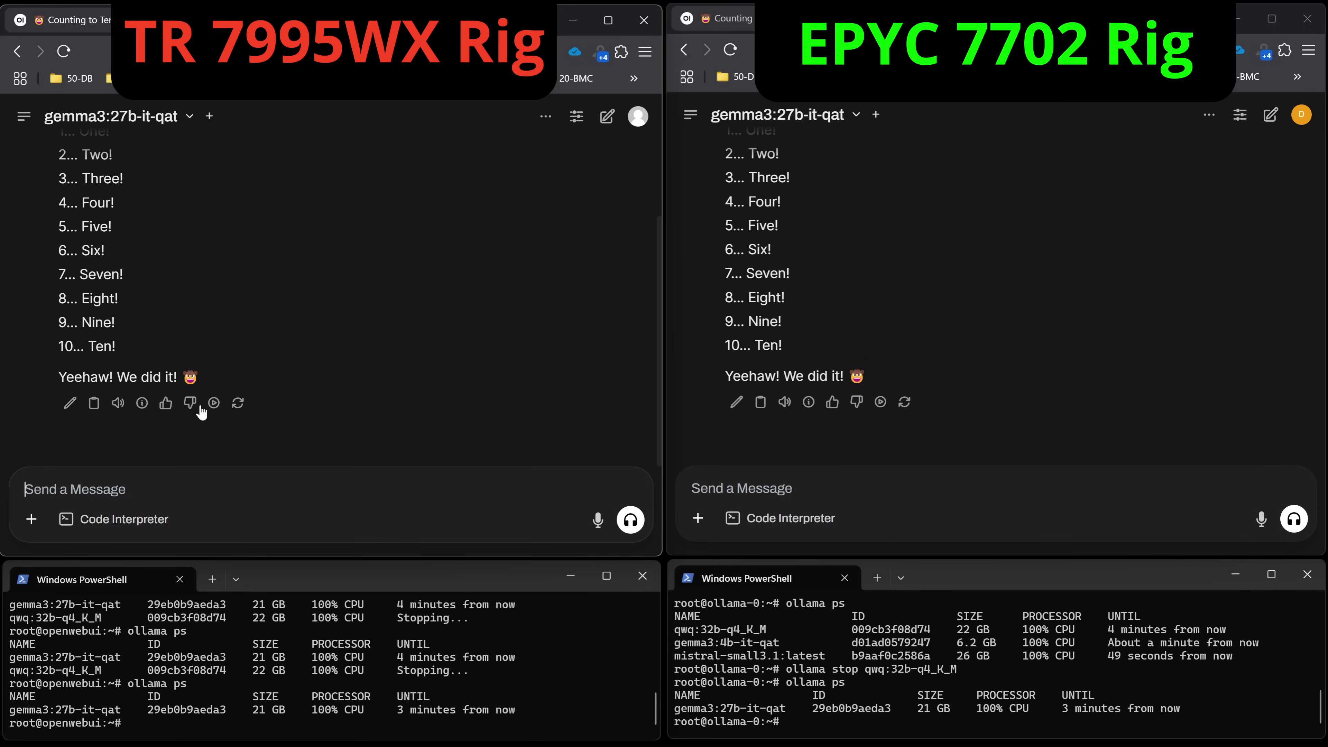
mouse_move(146, 405)
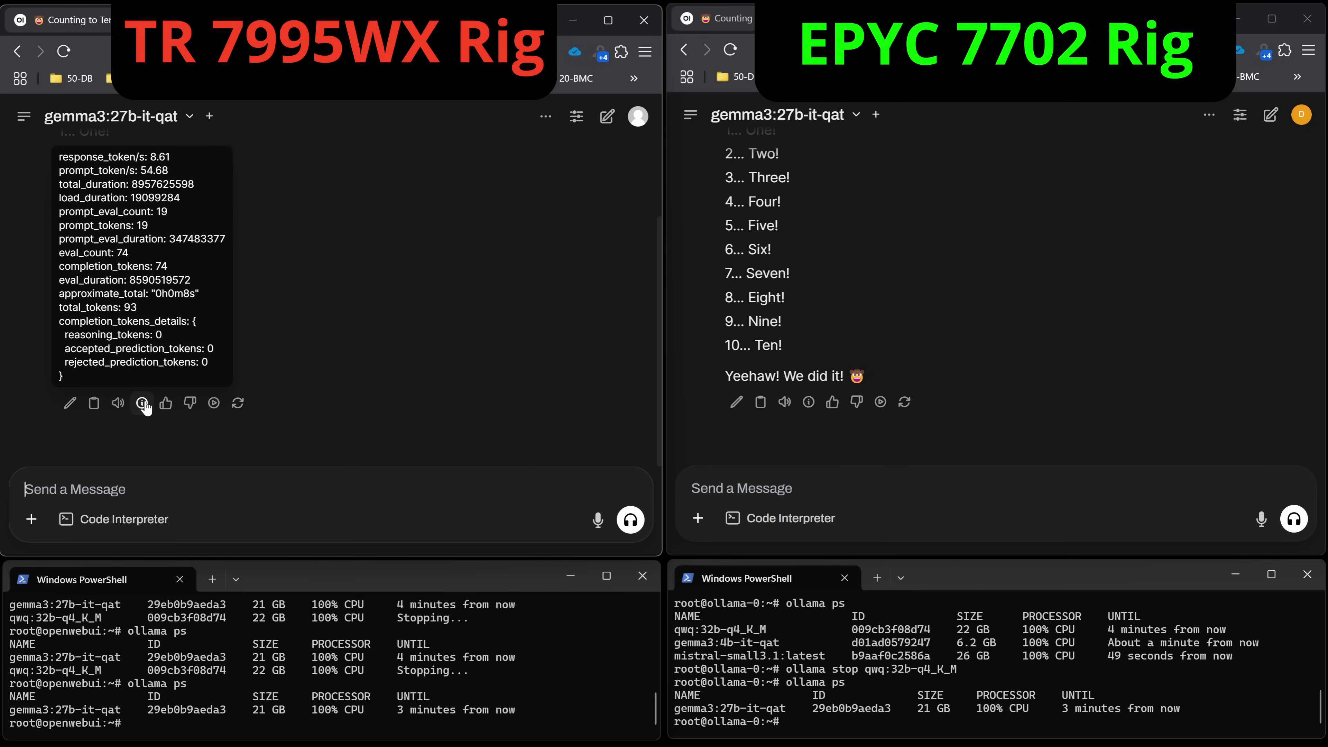